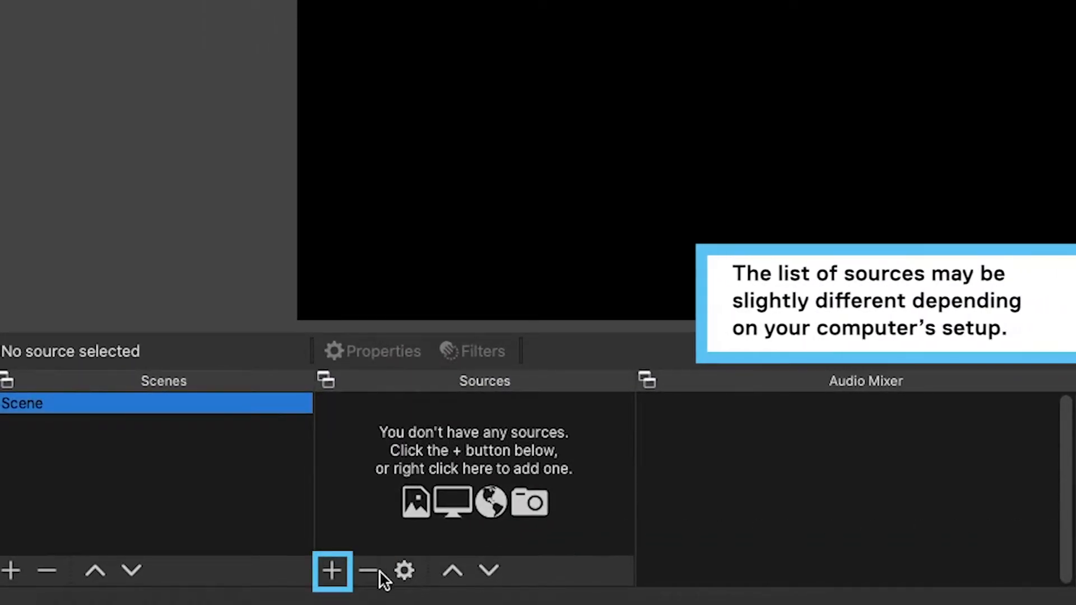
Add a new visible Display Capture source to the scene, named Display Capture
click(332, 570)
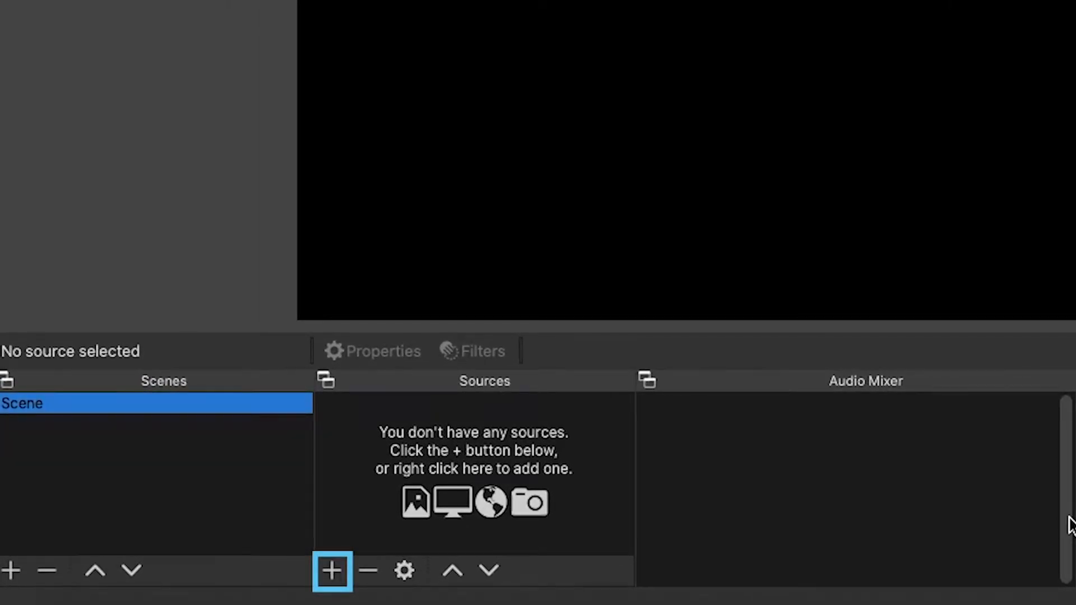
click(332, 571)
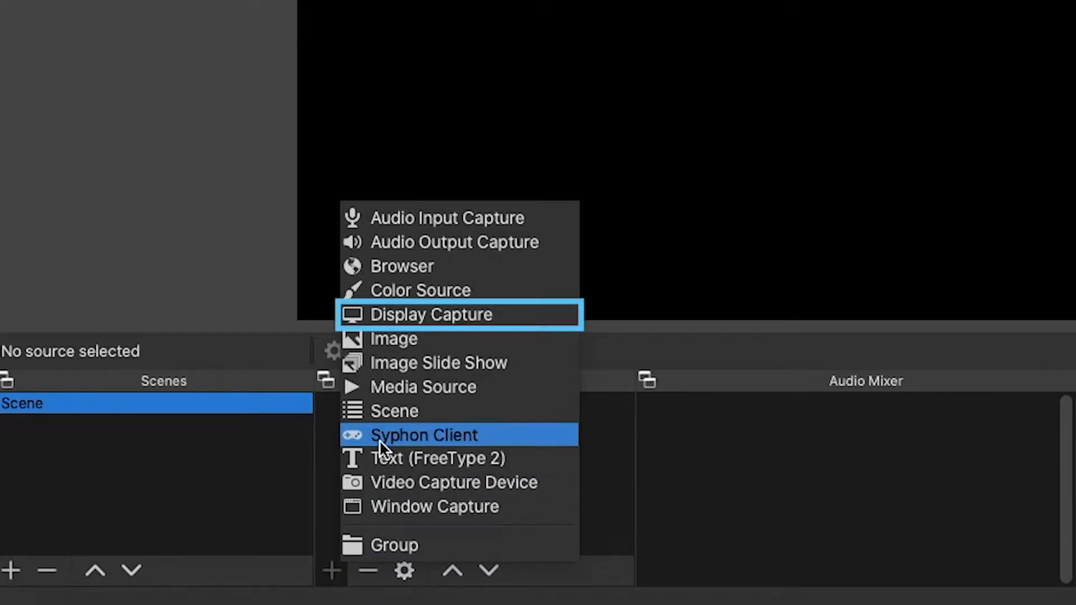
click(418, 319)
click(535, 56)
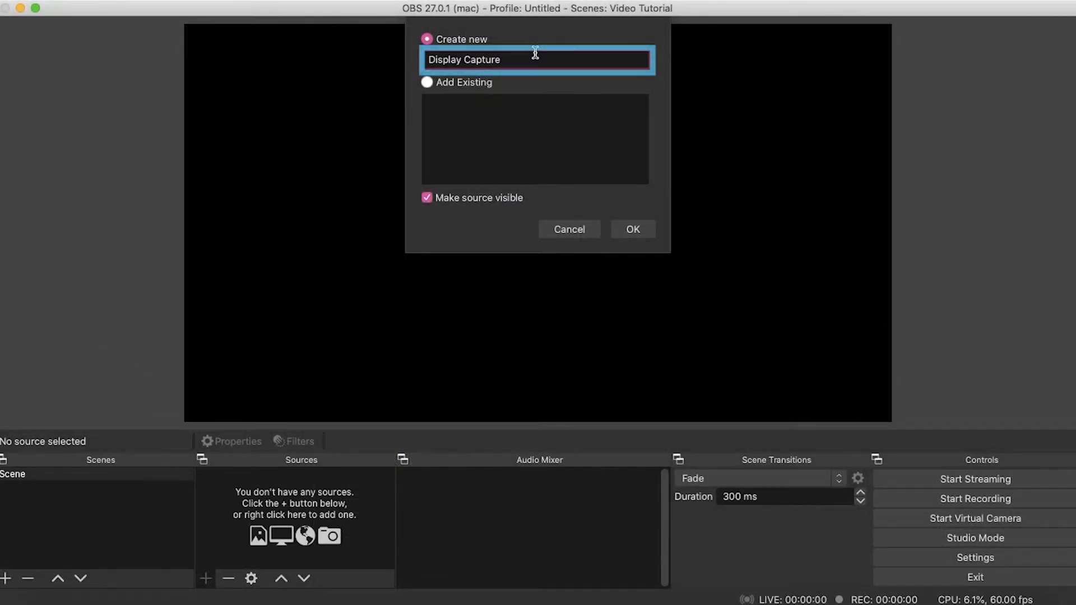
click(634, 229)
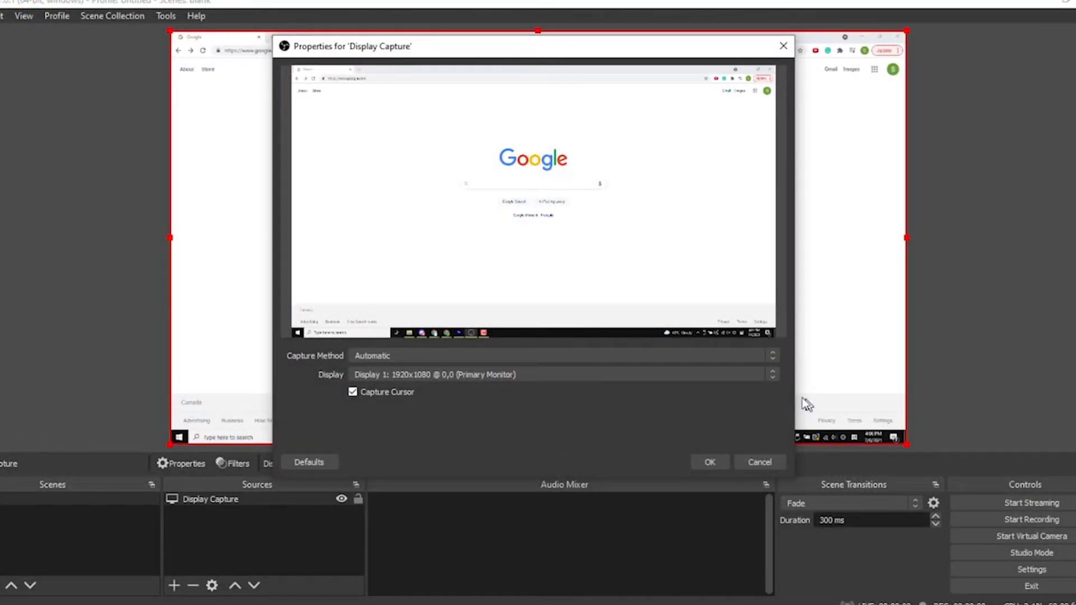
Keep Display 1: 1920x1080 @ 0,0 (Primary Monitor) as the captured display and accept the source properties
click(776, 375)
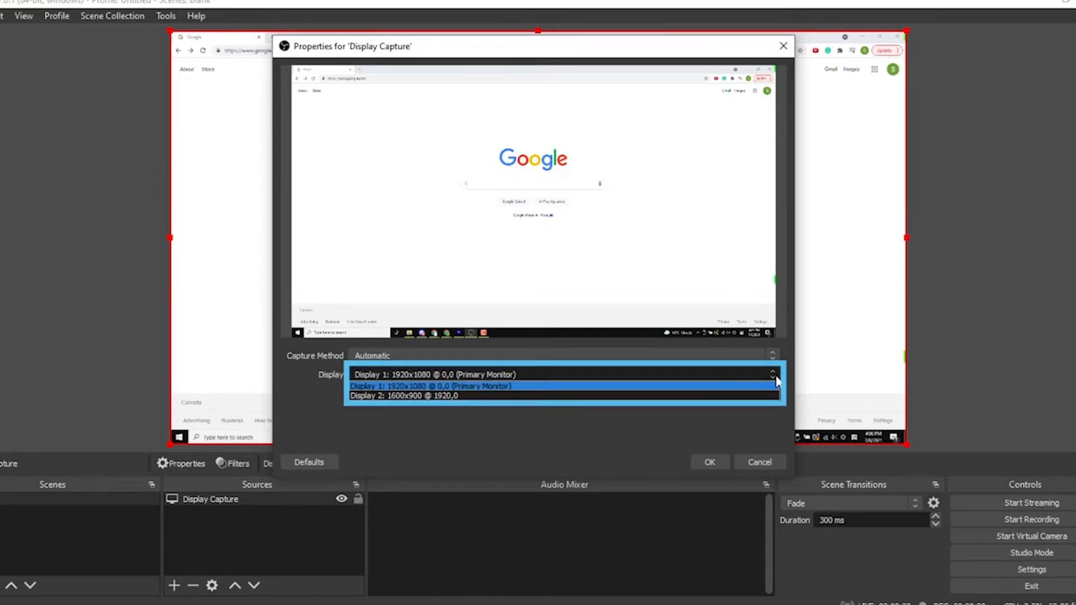
click(776, 375)
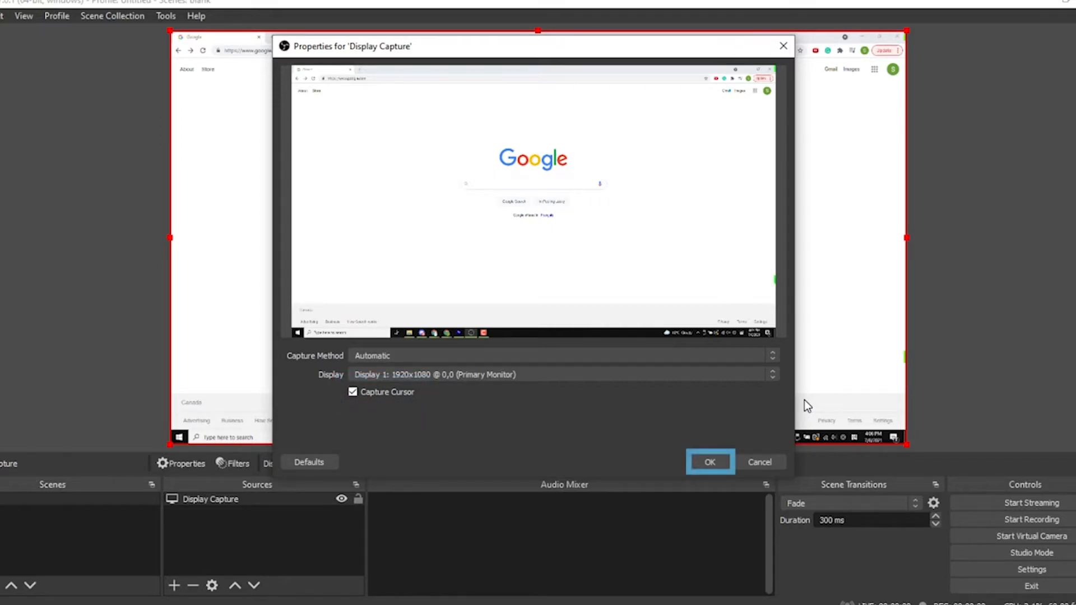
click(709, 462)
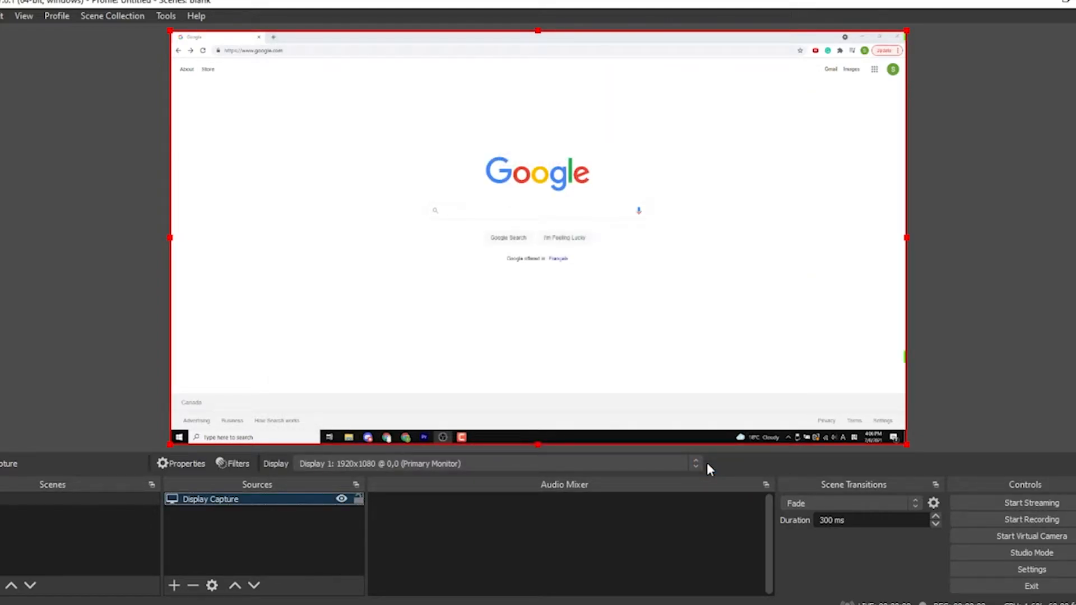
Fit the display capture to the screen and adjust its crop at the right edge in the preview
right_click(420, 135)
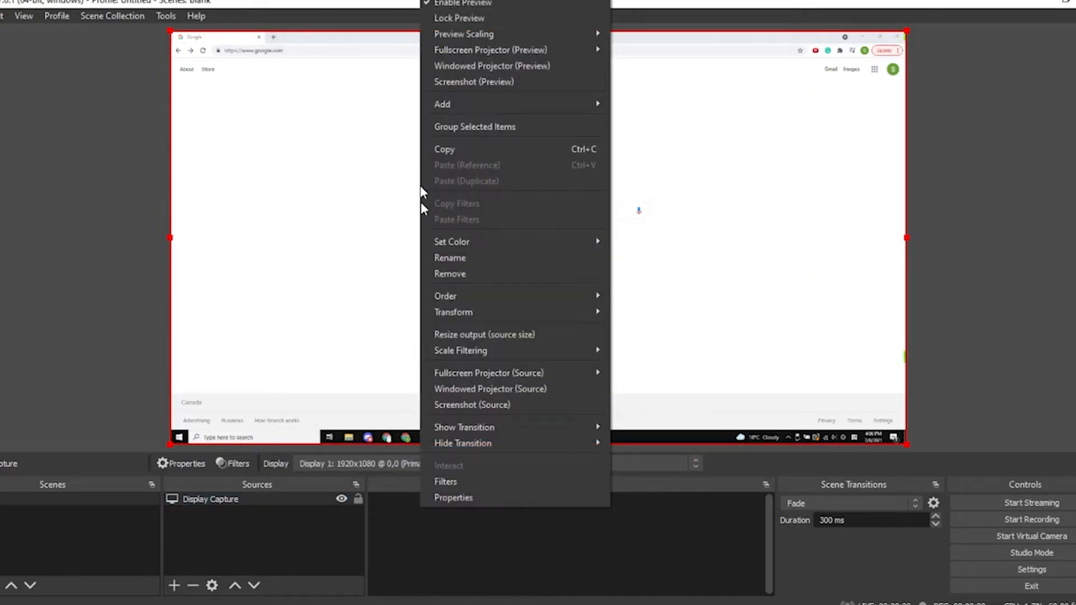
mouse_move(548, 316)
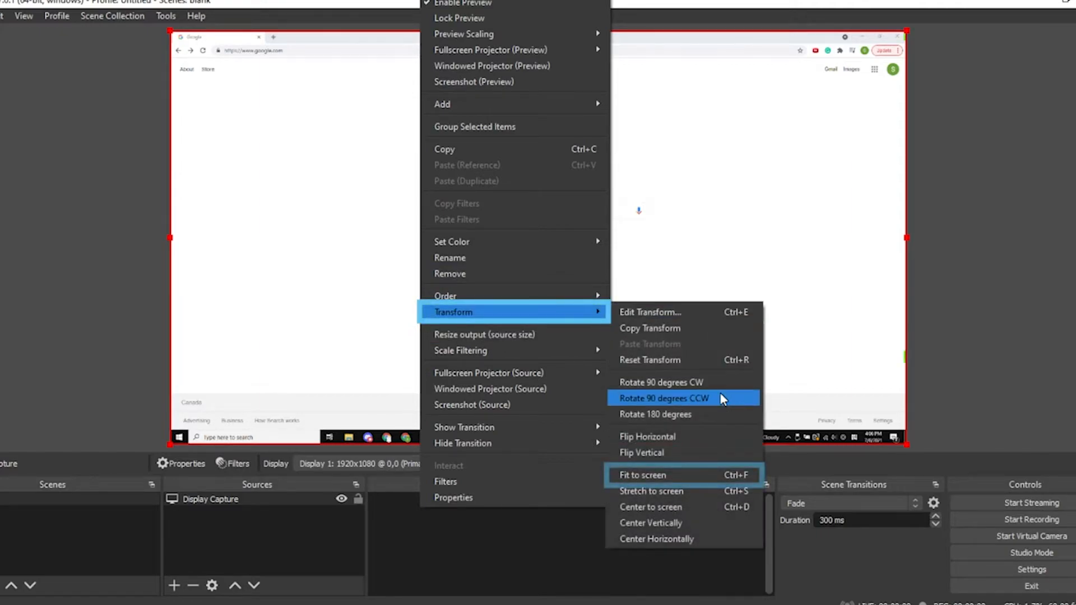
click(719, 477)
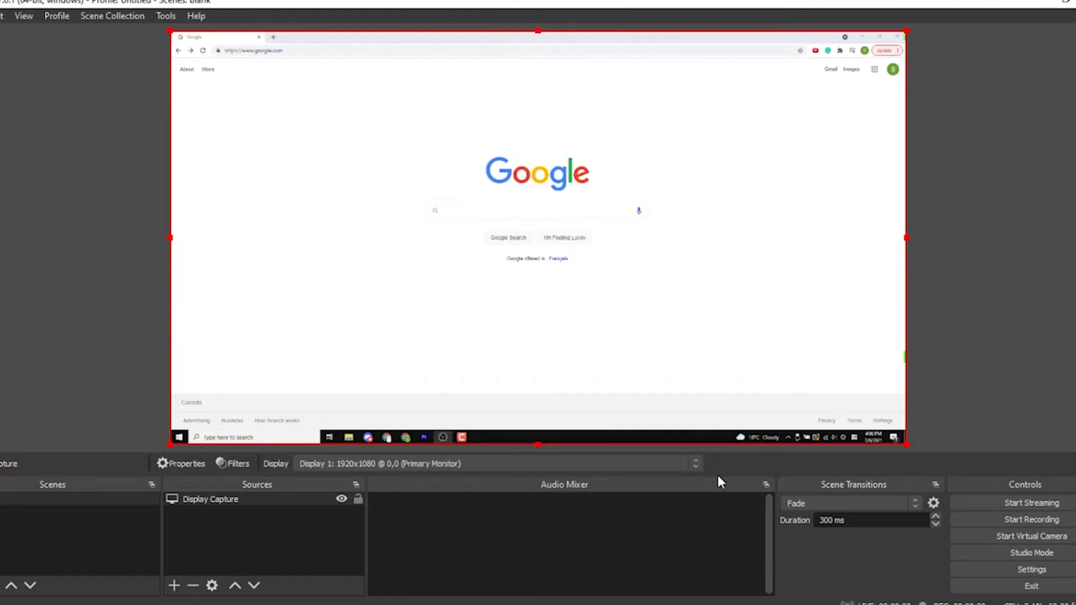
mouse_move(907, 236)
mouse_down()
mouse_move(605, 214)
mouse_move(690, 206)
mouse_move(906, 235)
mouse_up()
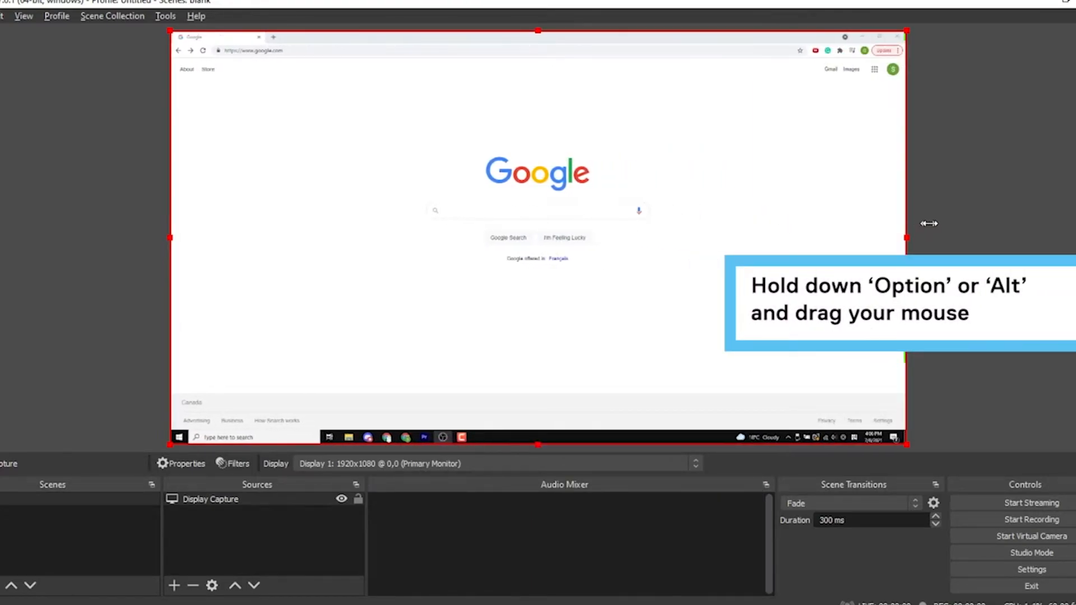
drag(906, 29, 980, 28)
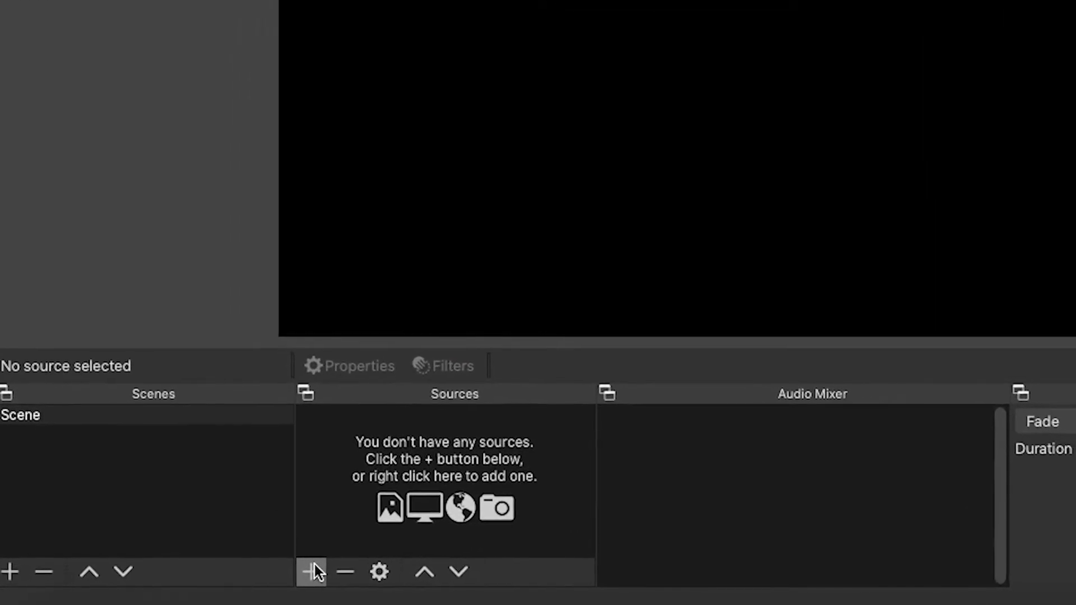
Add a new visible Window Capture source to the scene, named Window Capture
click(206, 578)
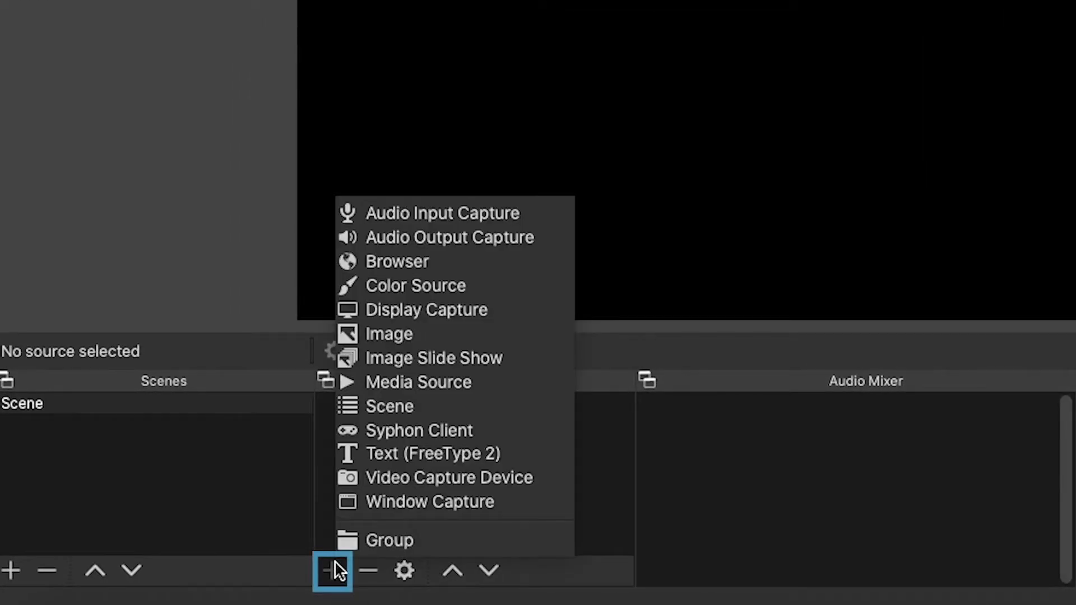
click(409, 502)
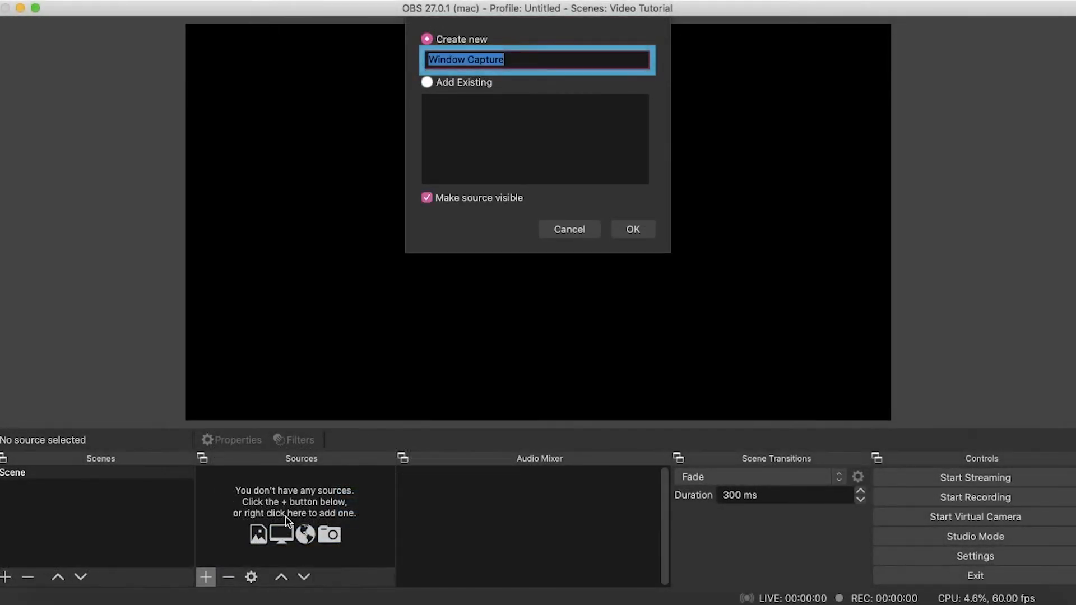
click(572, 58)
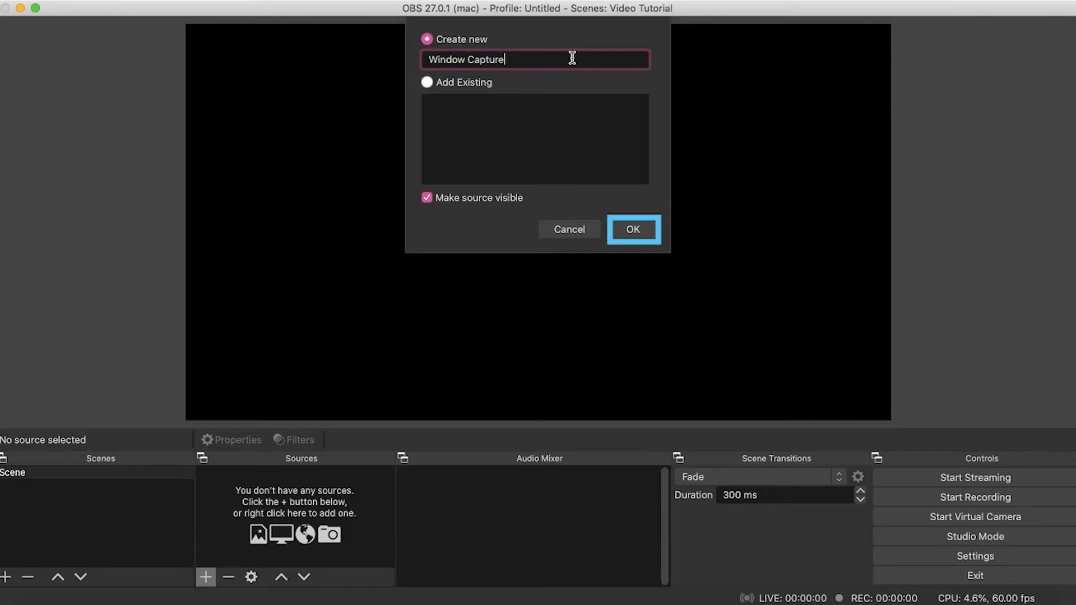
click(632, 230)
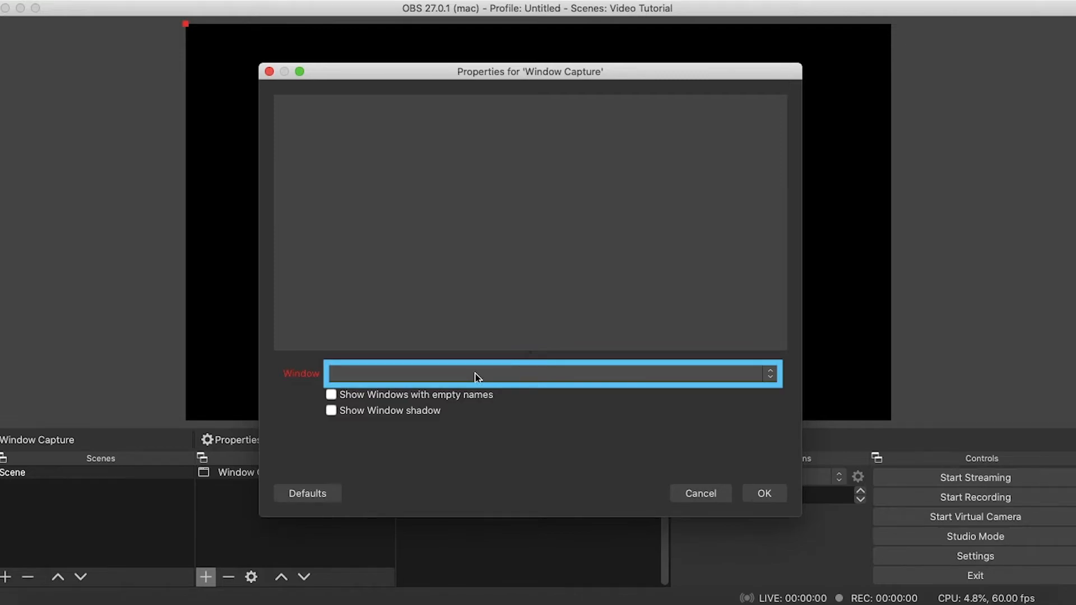
Set the captured window to [Safari] Google and accept the source properties
click(475, 374)
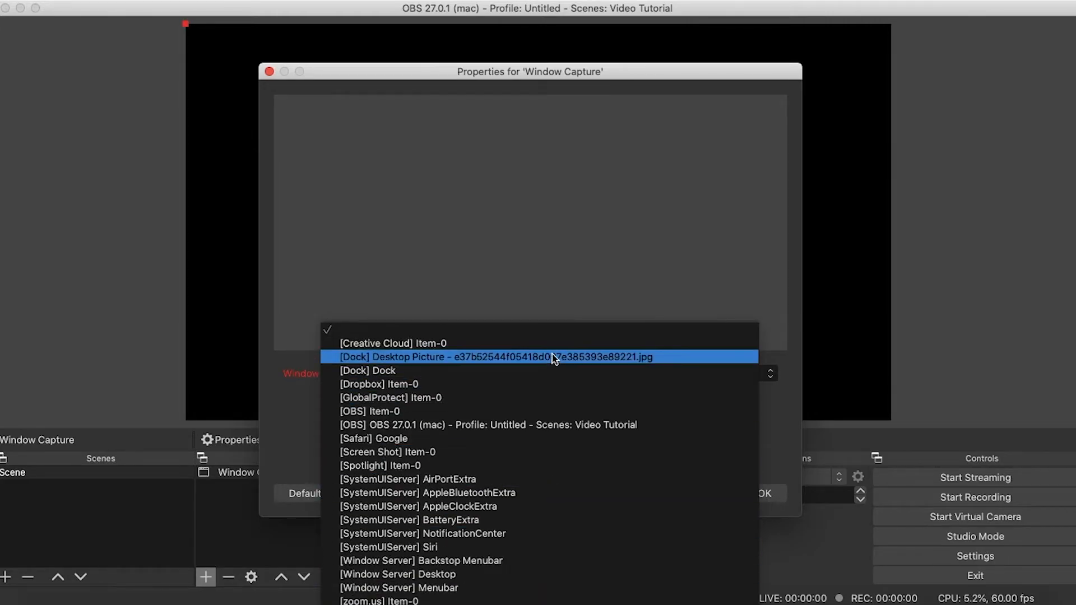
click(519, 438)
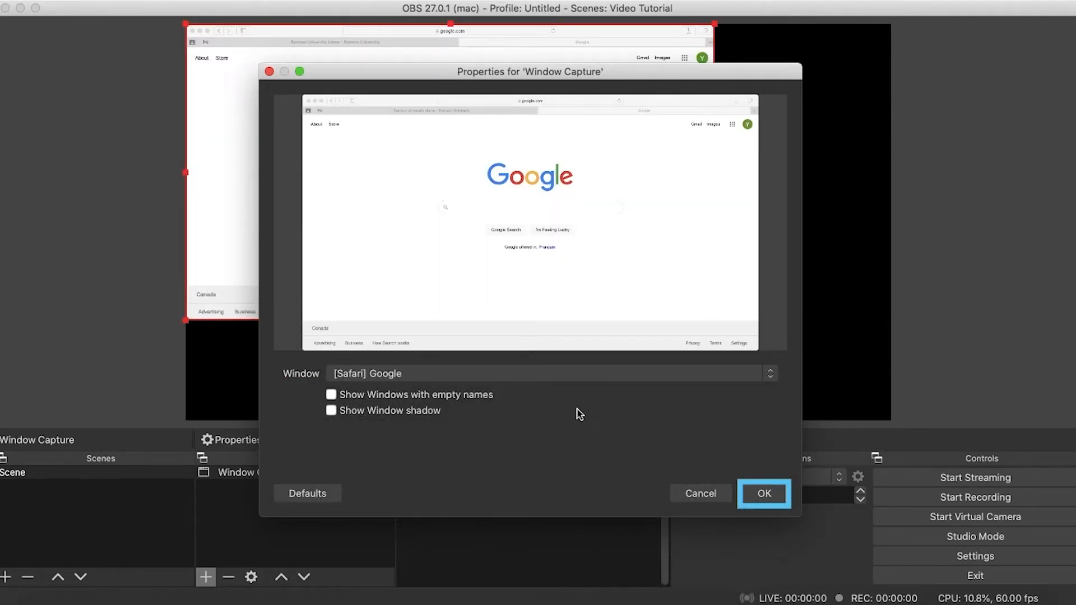
click(764, 492)
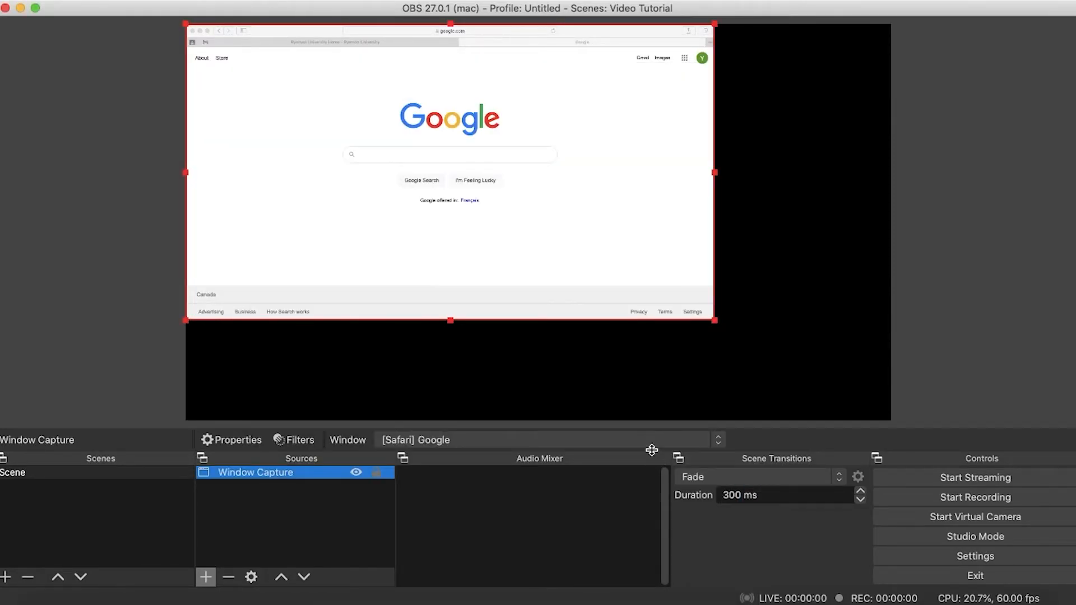
Fit the window capture to the screen and adjust its crop at the right edge in the preview
right_click(453, 191)
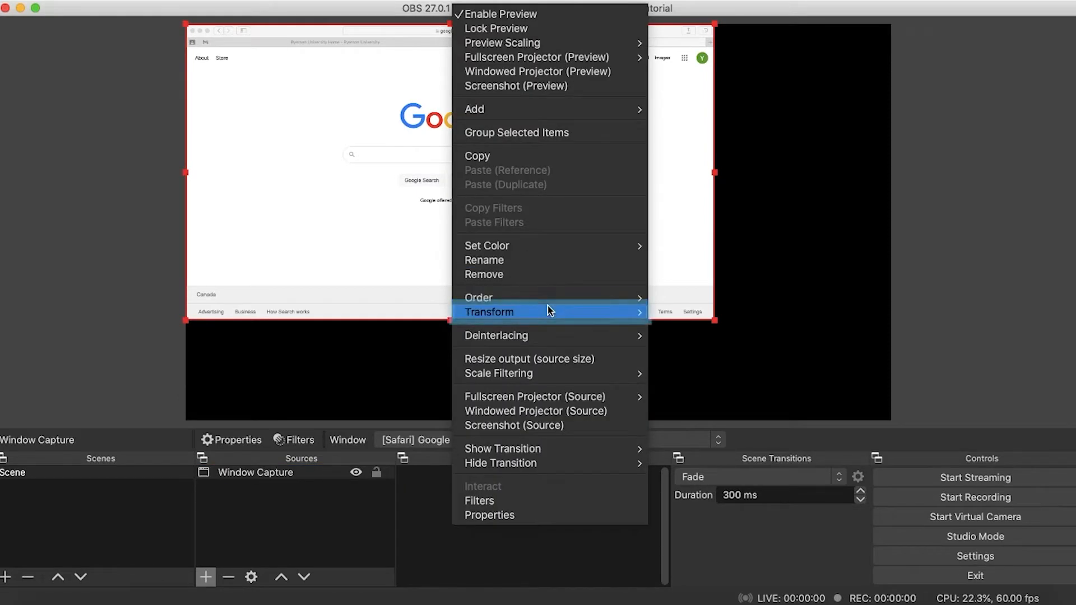
mouse_move(565, 310)
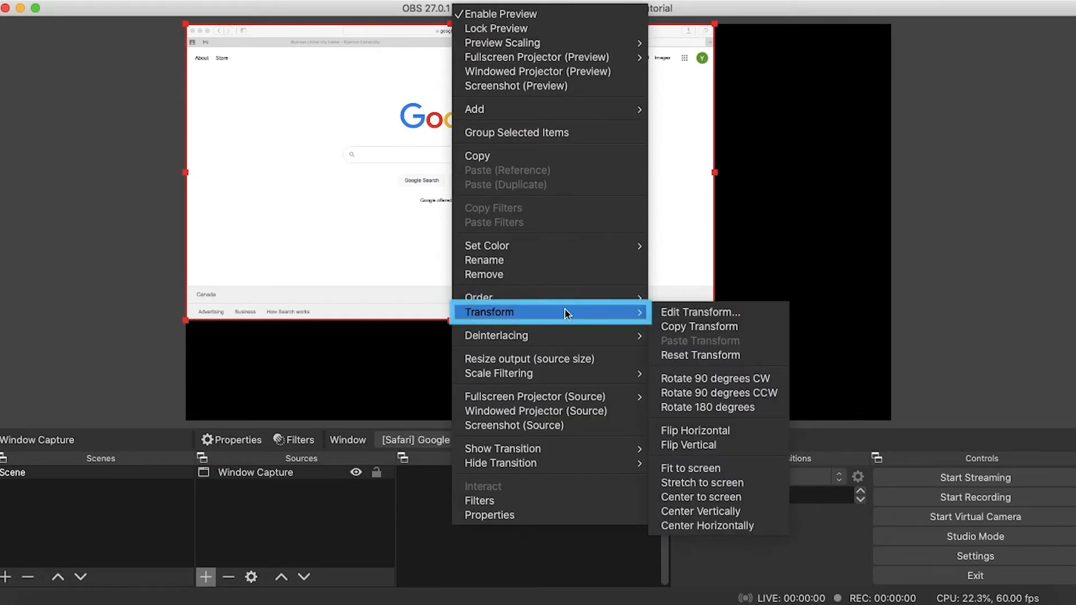
click(708, 471)
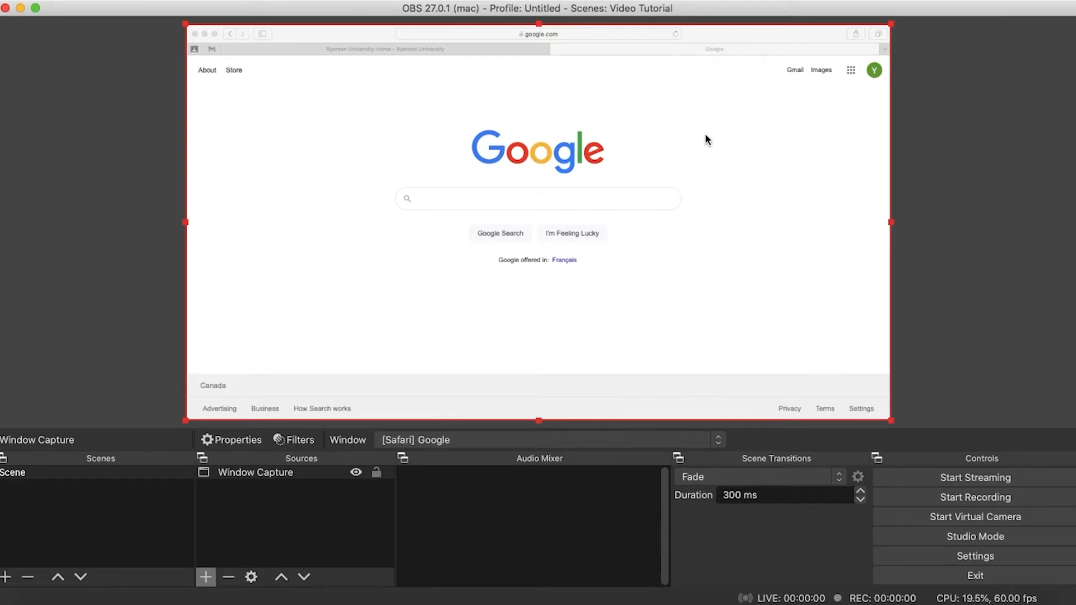
drag(891, 222, 986, 205)
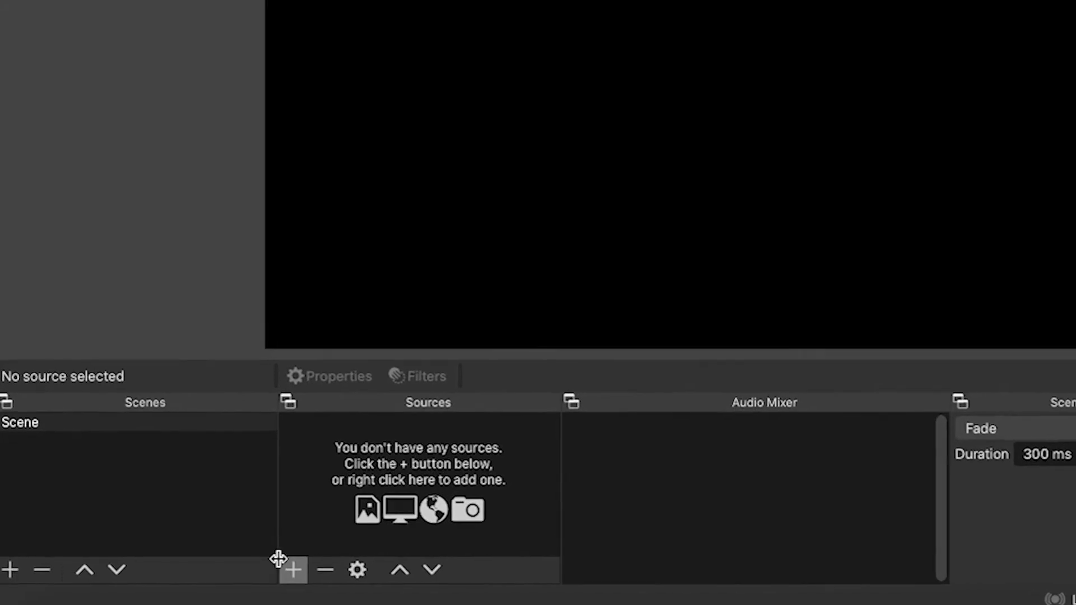
Add a new visible Browser source to the scene, named Browser
click(293, 570)
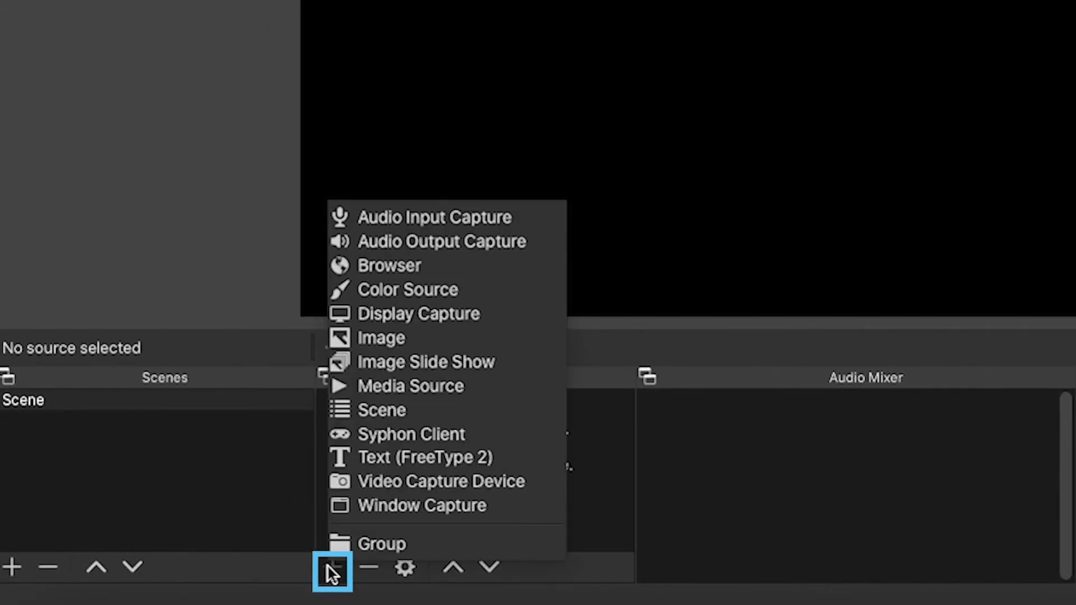
click(392, 268)
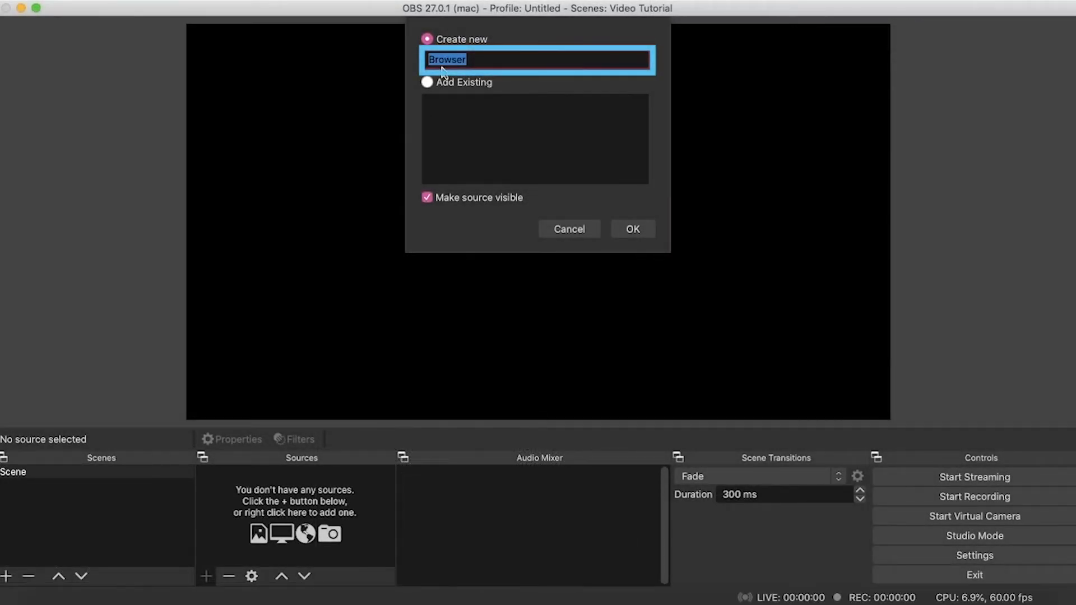
click(484, 59)
click(634, 231)
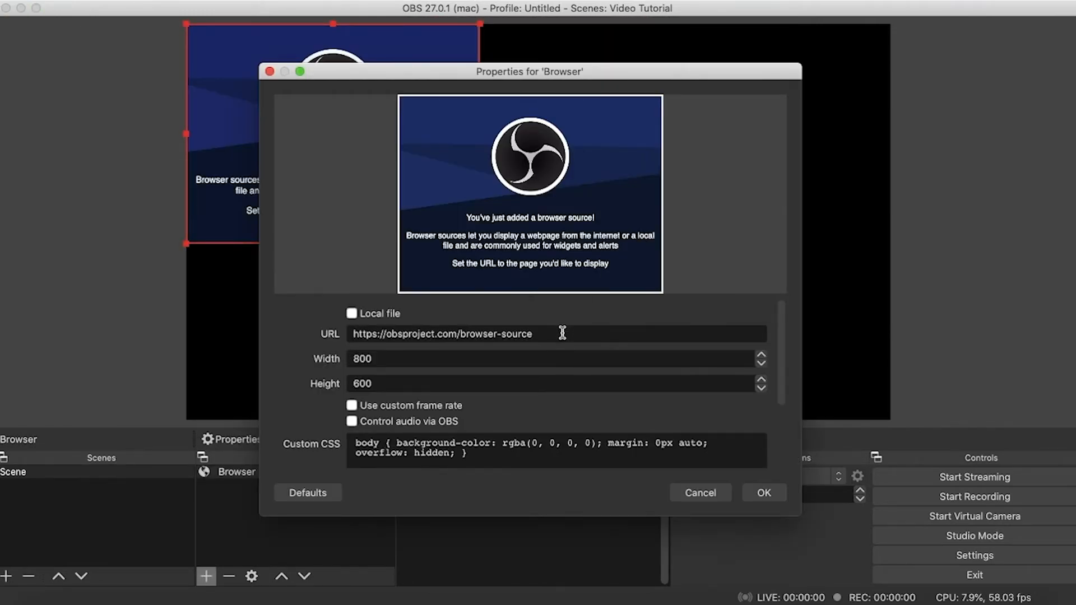
text(https://www.google.com/?client=safari)
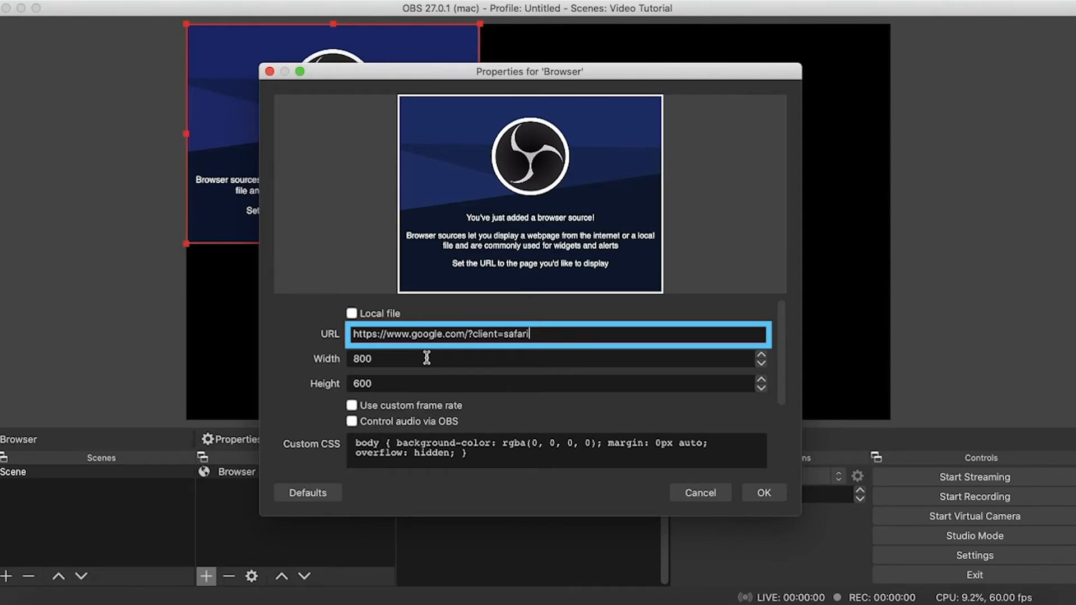
key(Tab)
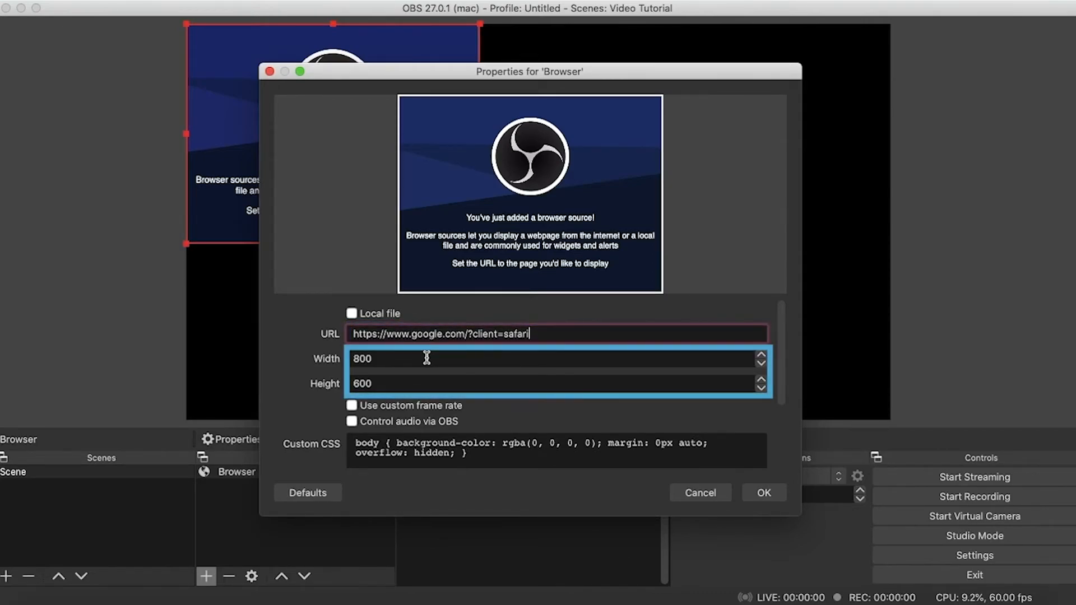
text(1290)
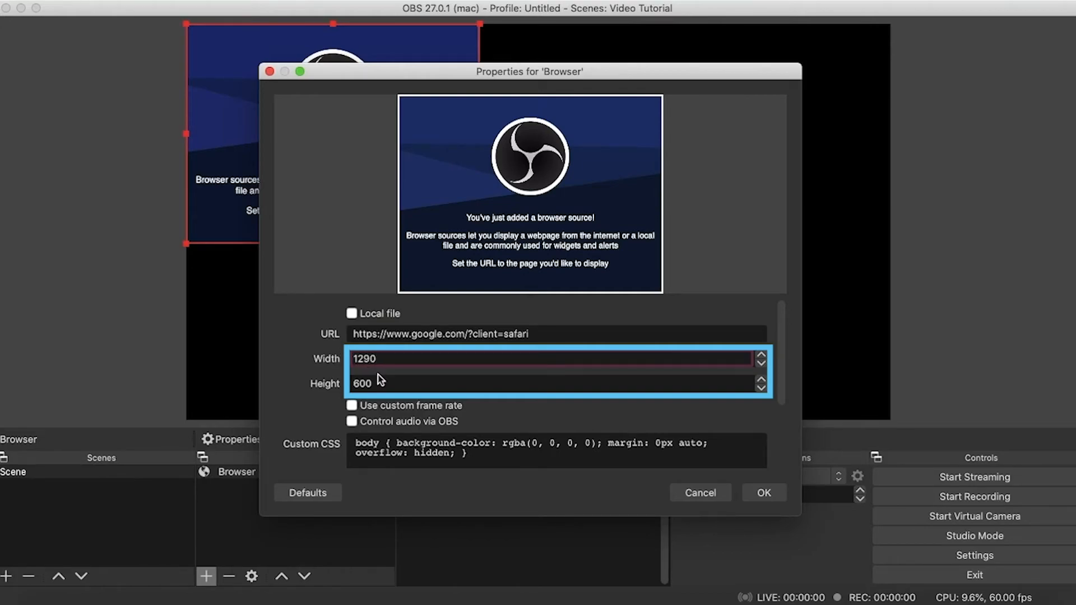
key(Tab)
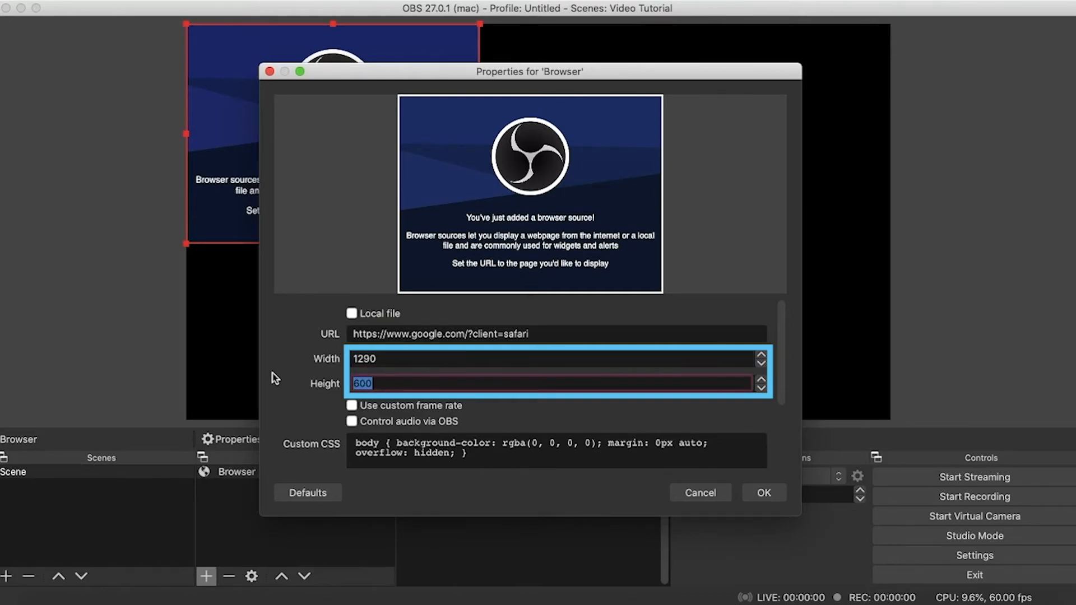
text(1080)
click(767, 493)
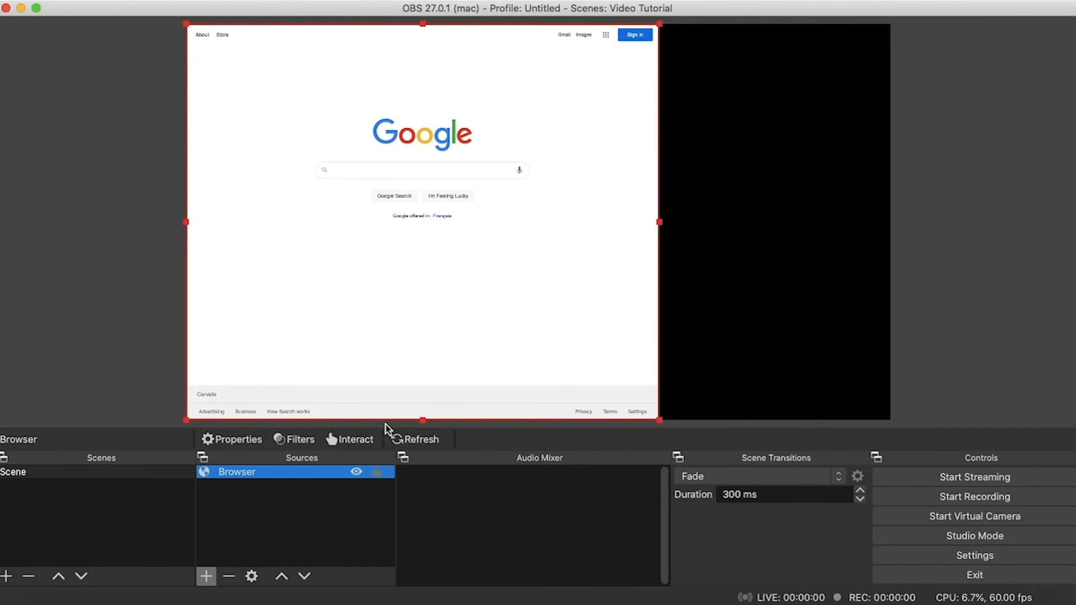
Interact with the browser source to search Google for "ryerson university", keeping the interaction window clear of the source preview
right_click(405, 354)
mouse_move(457, 374)
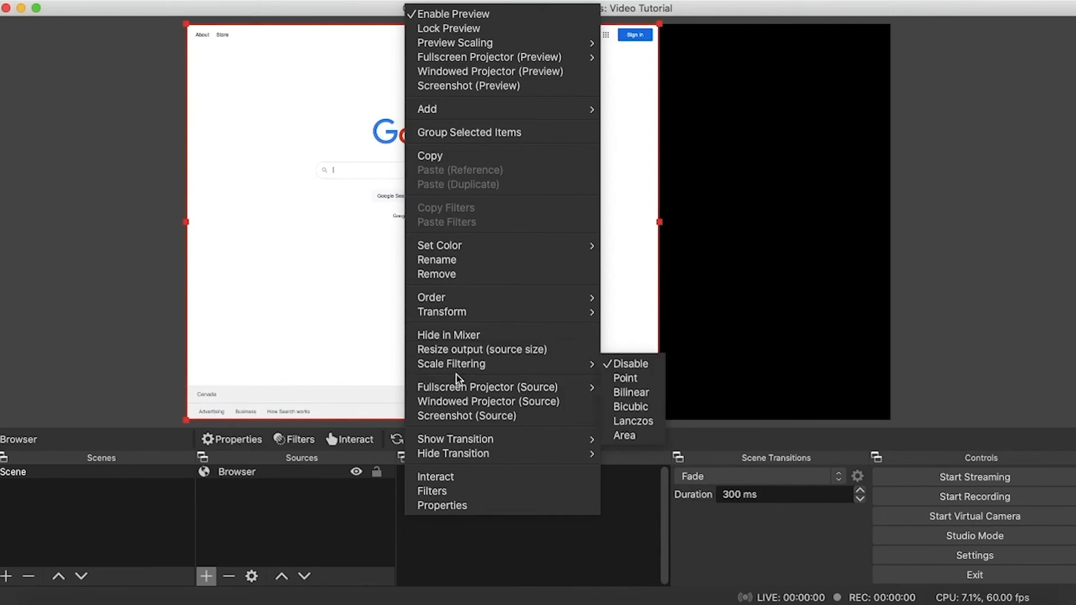
click(487, 477)
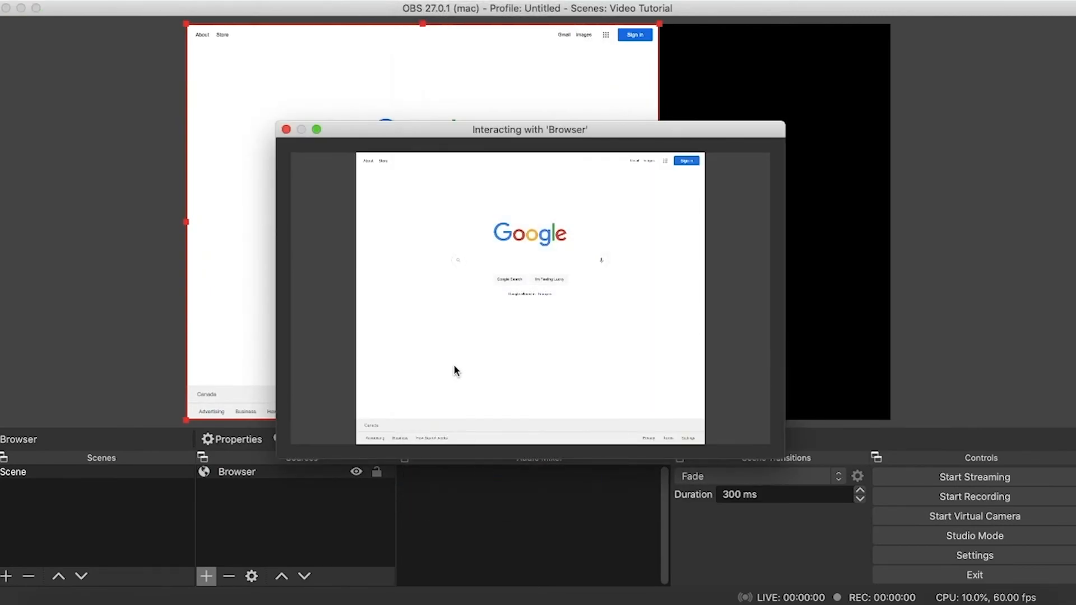
click(515, 261)
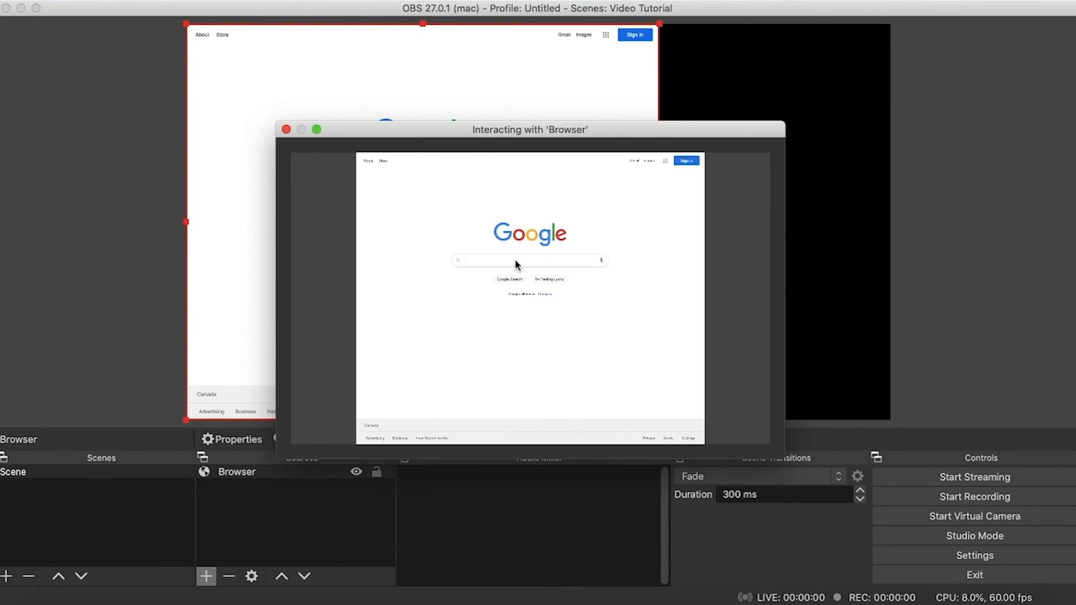
text(ryerson university)
drag(548, 134, 921, 305)
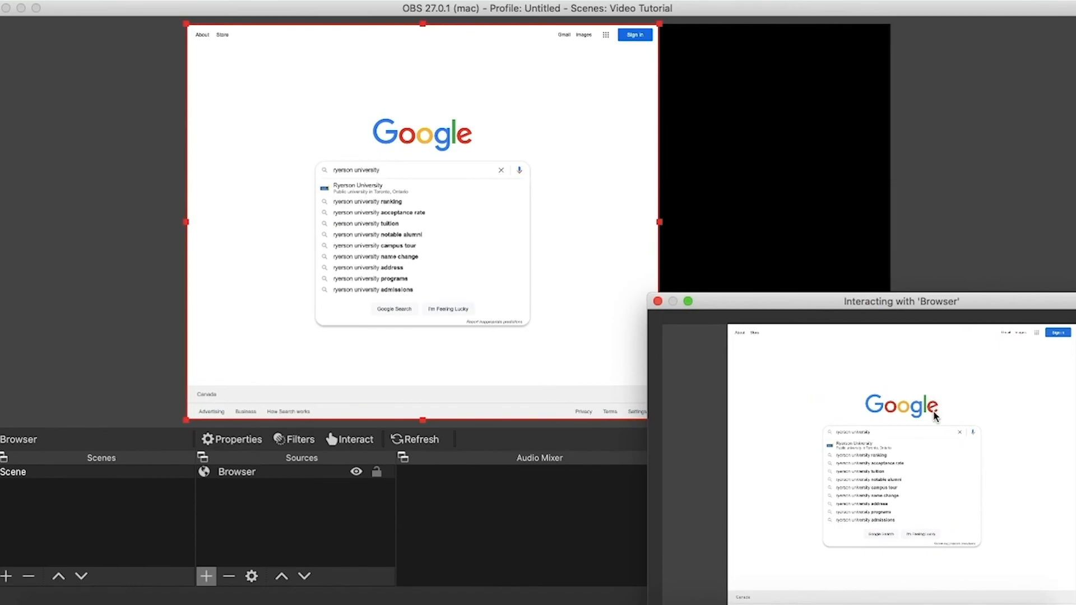
key(Return)
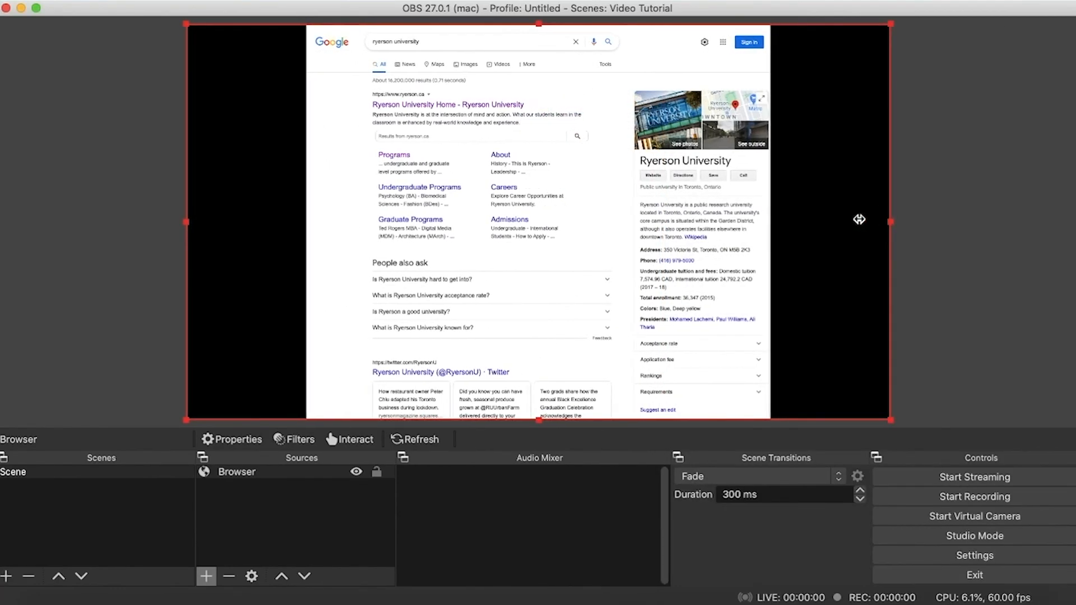
Adjust the browser source's crop at its right edge in the preview
drag(859, 219, 981, 222)
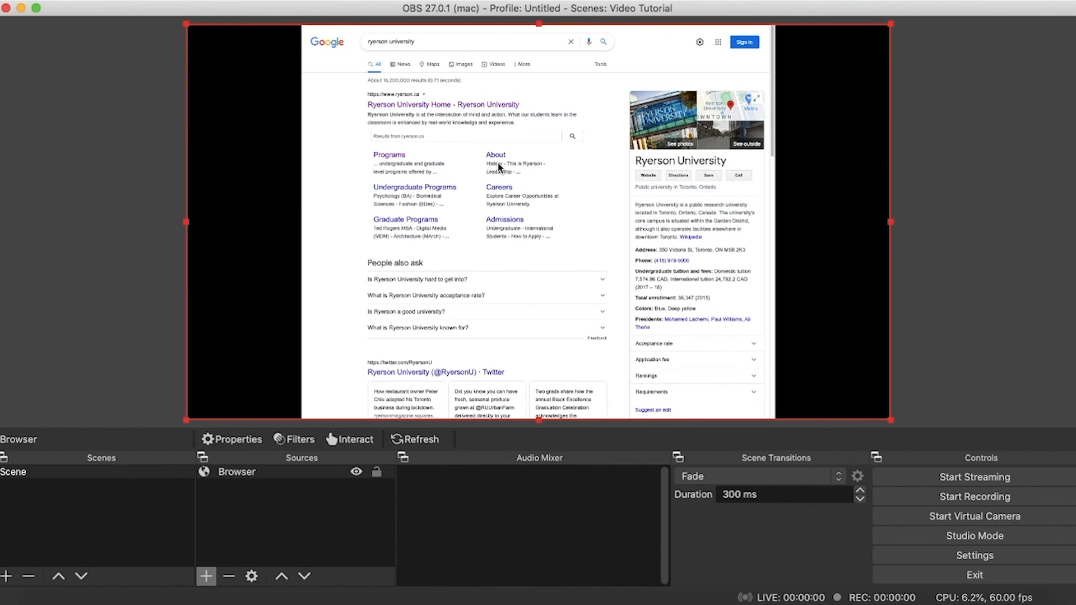